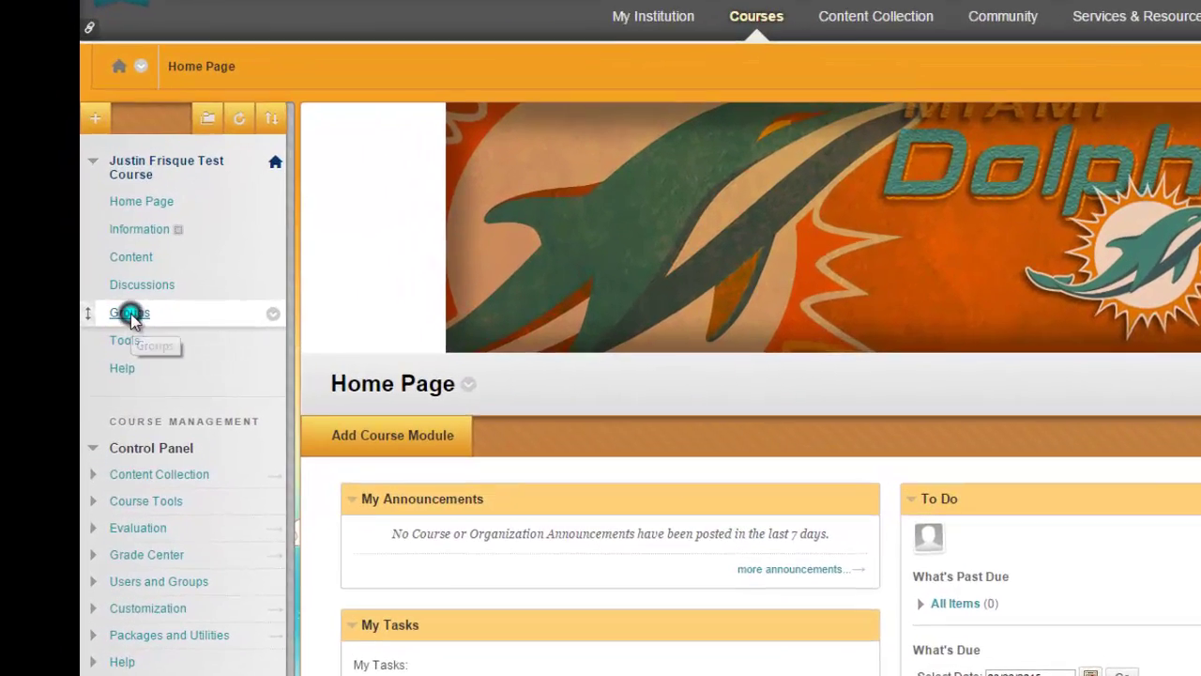
From the course's Groups page, start creating a single group with manual enrolment
left_click(106, 322)
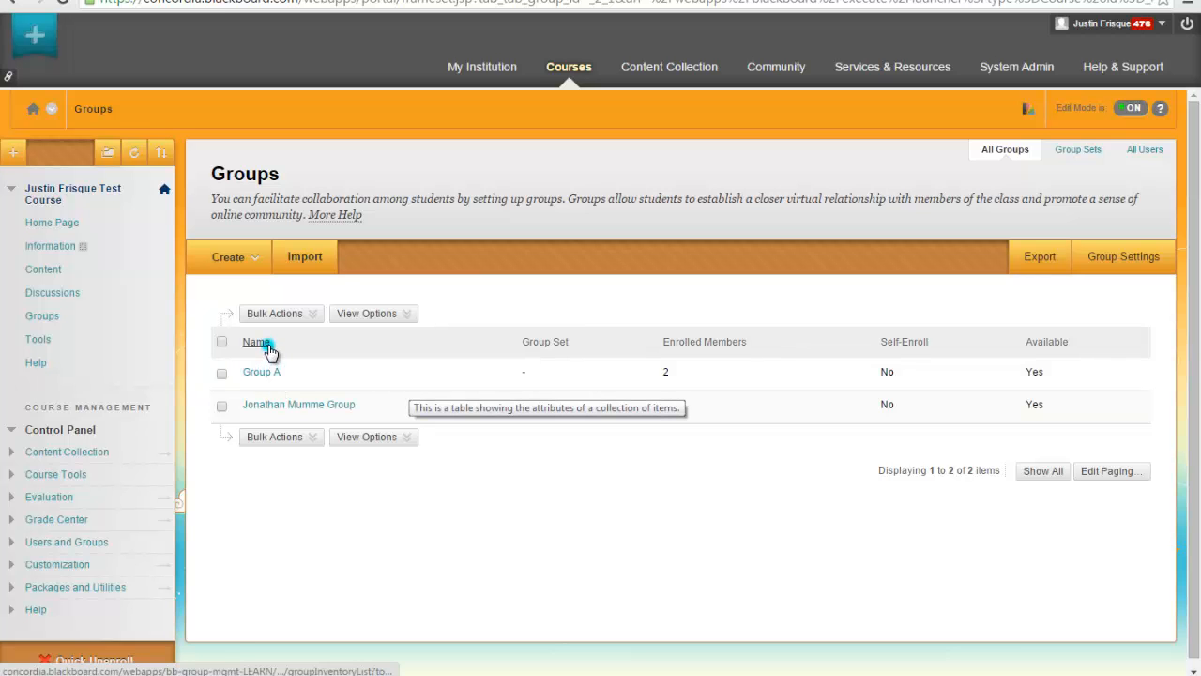
left_click(254, 259)
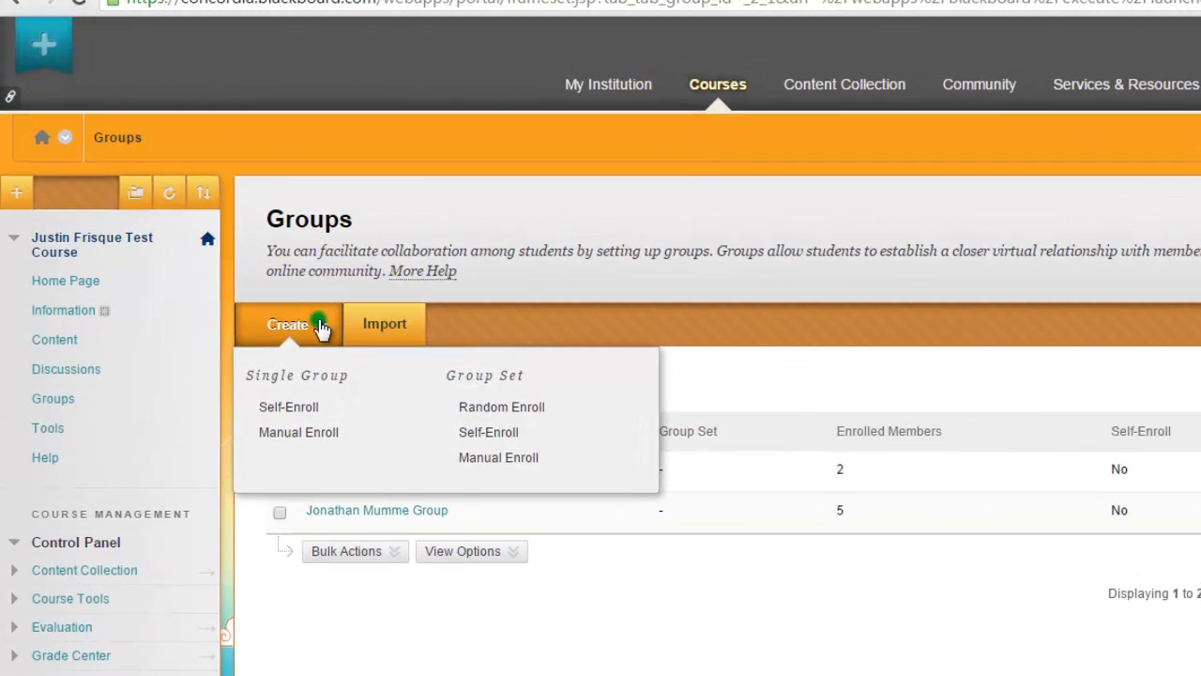
left_click(311, 437)
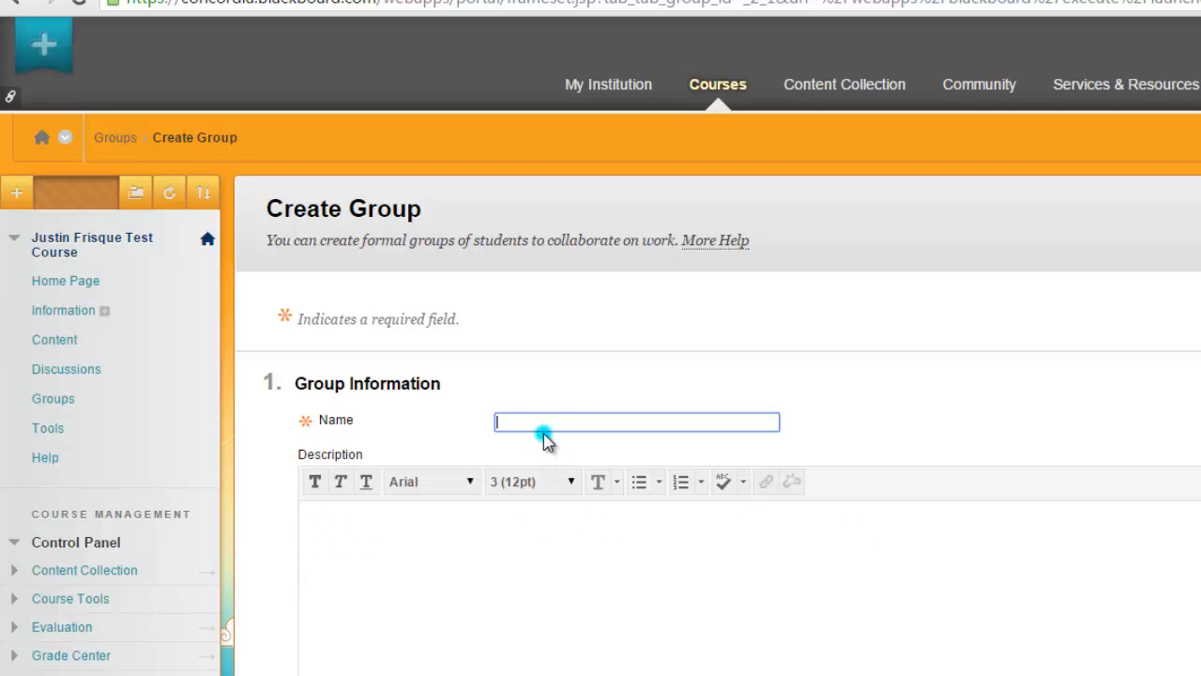
Begin entering 'Test Group' as the new group's name
left_click(550, 422)
type("Te")
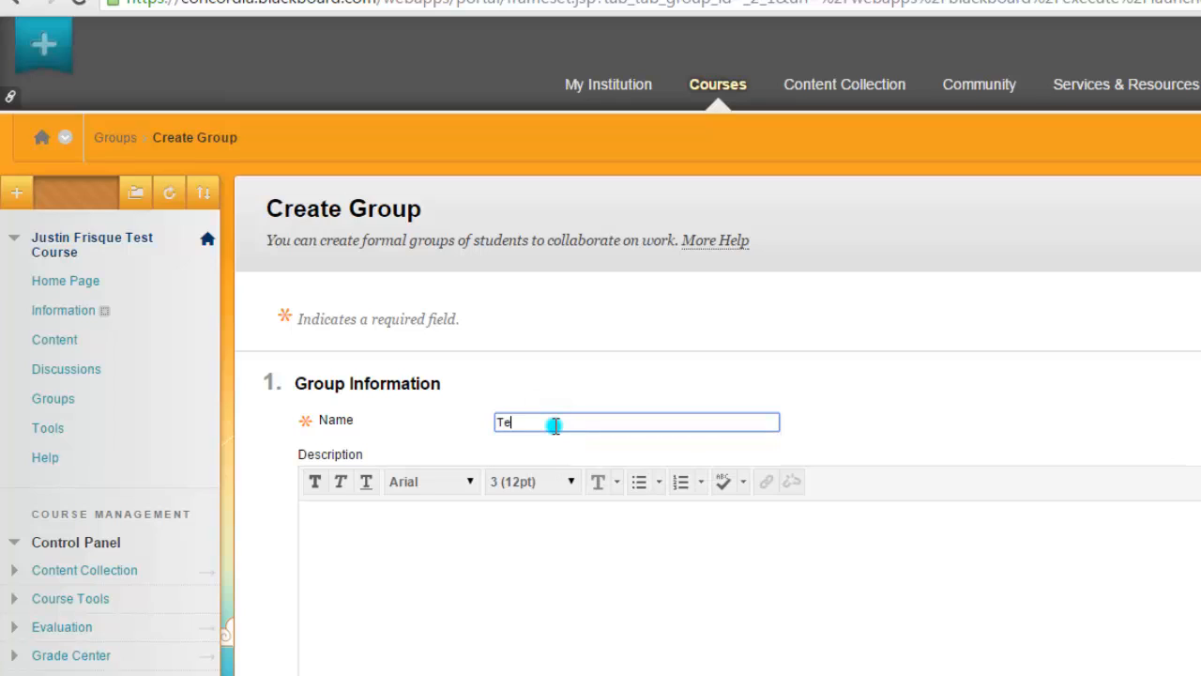
type("st")
type(" Group")
scroll(775, 504, "down", 2)
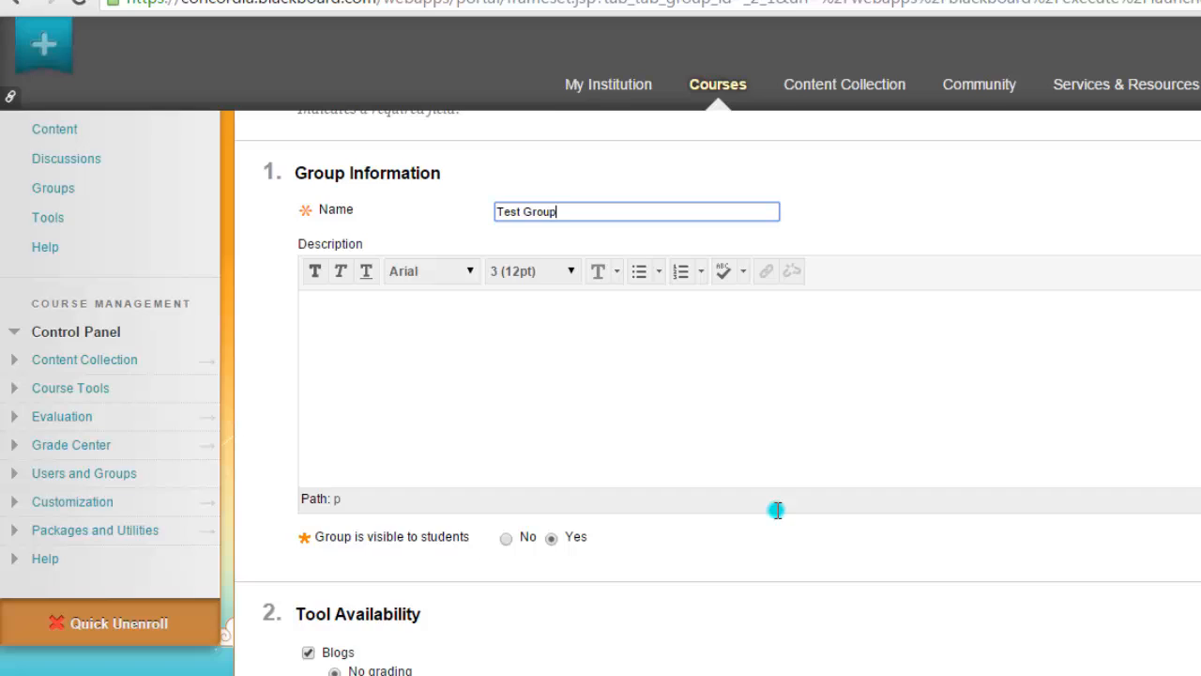
scroll(777, 514, "down", 2)
scroll(777, 517, "down", 2)
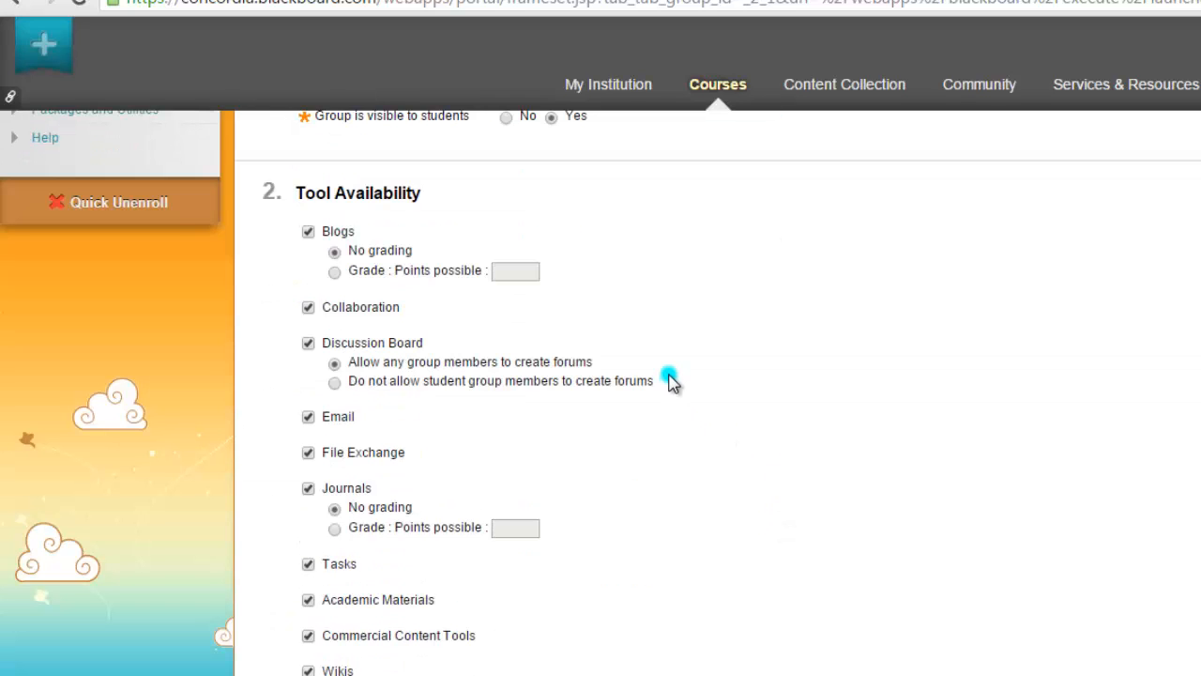
scroll(670, 380, "up", 1)
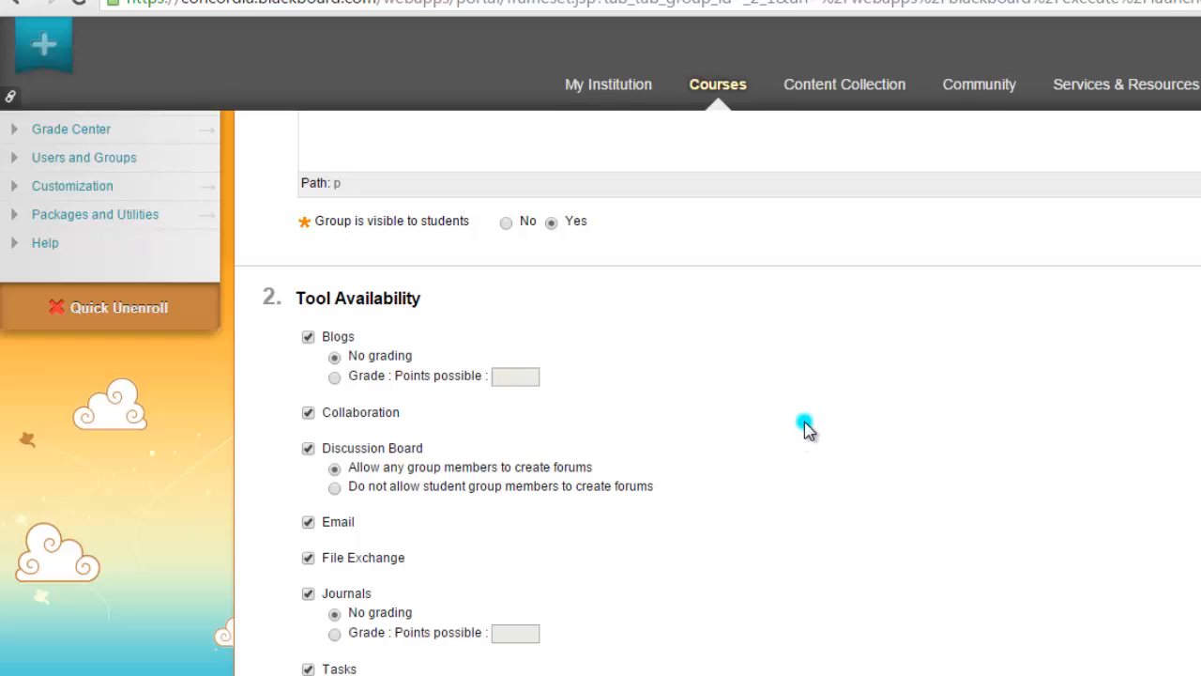
scroll(717, 392, "down", 2)
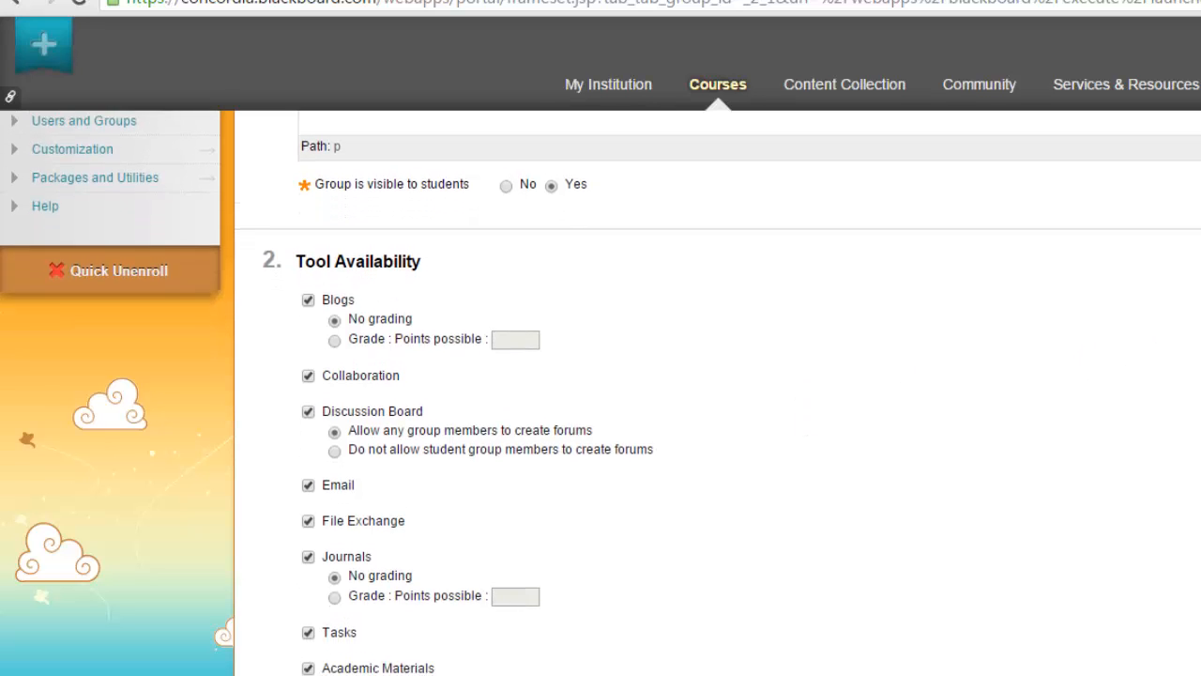
left_click(1013, 188)
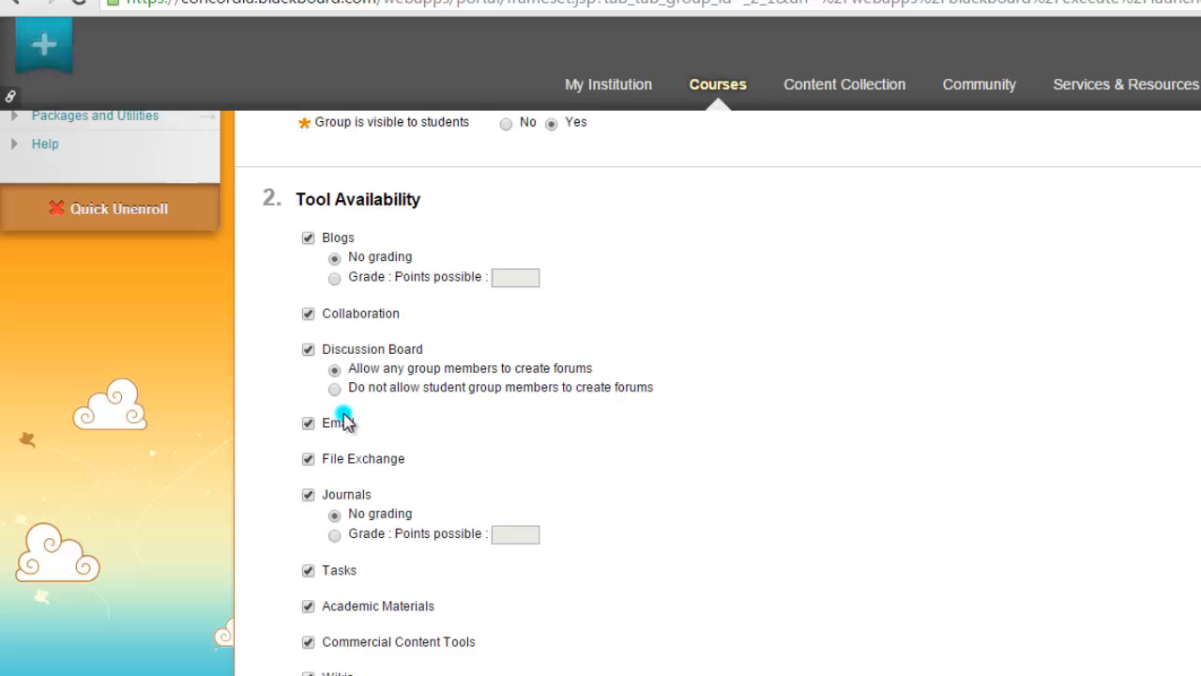
Make Blogs and Journals graded, each with 10 points possible
left_click(335, 279)
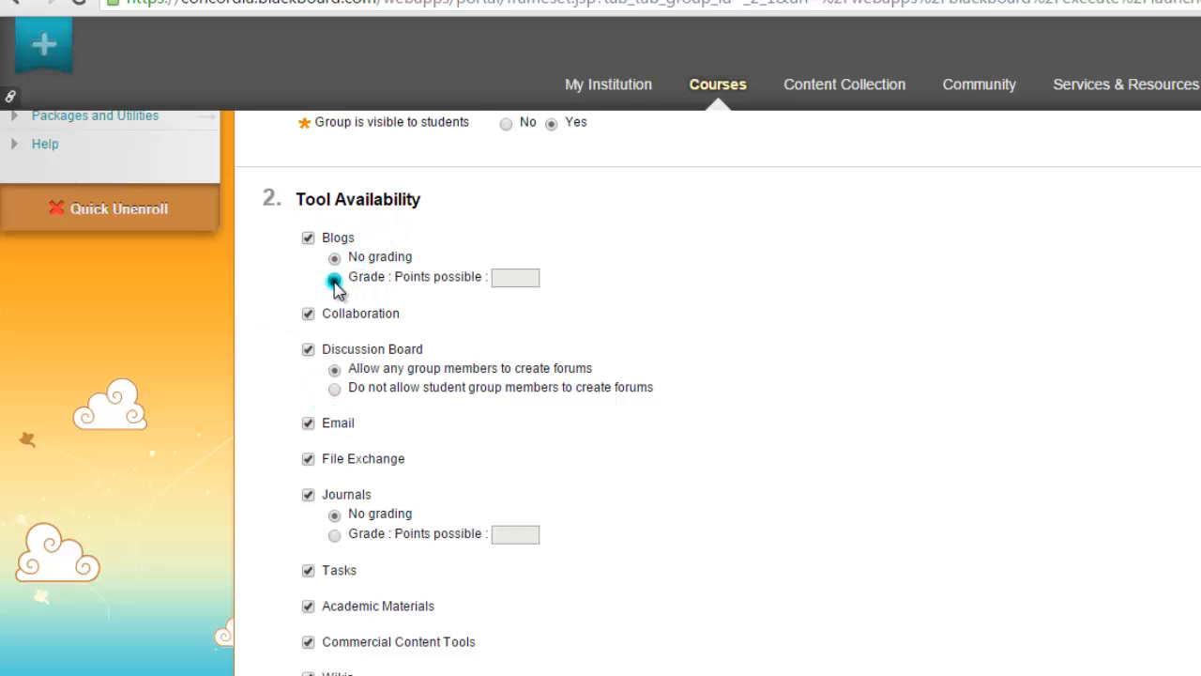
left_click(502, 280)
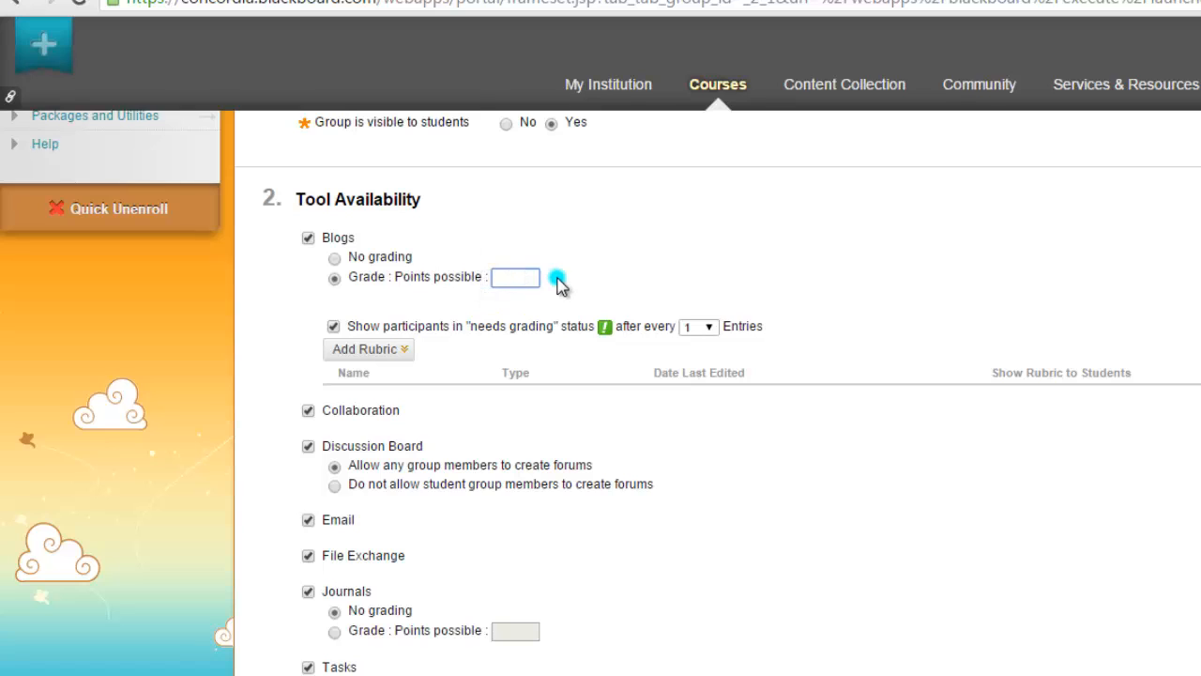
type("10")
left_click(772, 450)
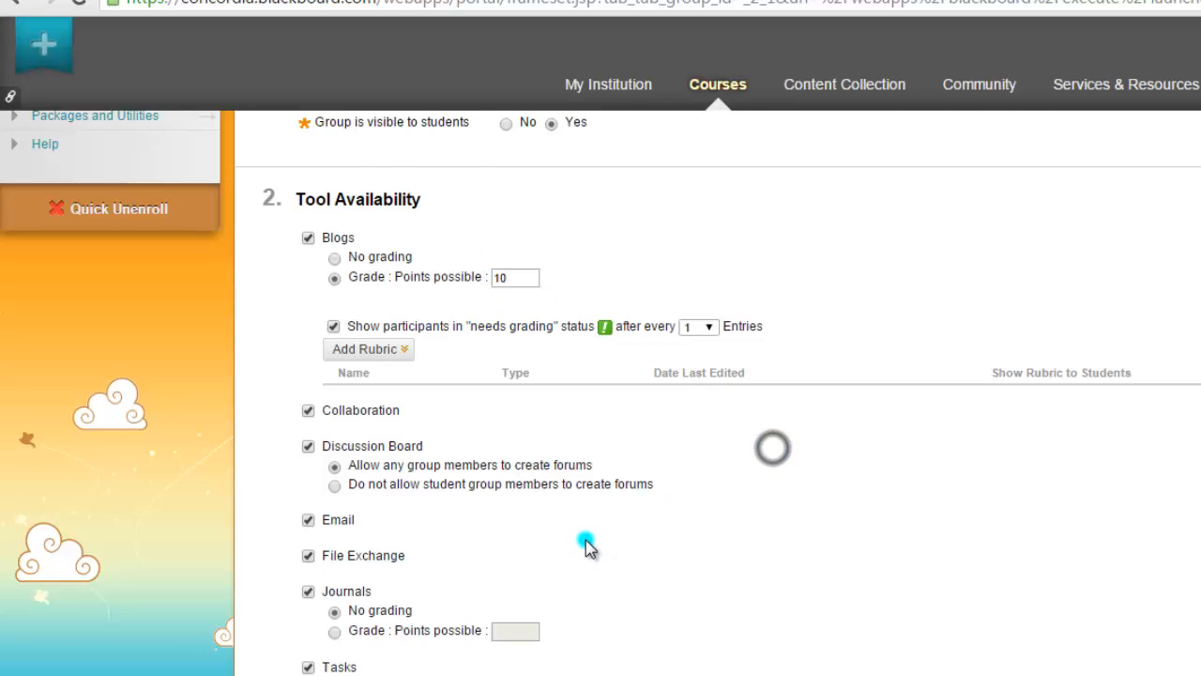
scroll(506, 545, "down", 1)
left_click(335, 528)
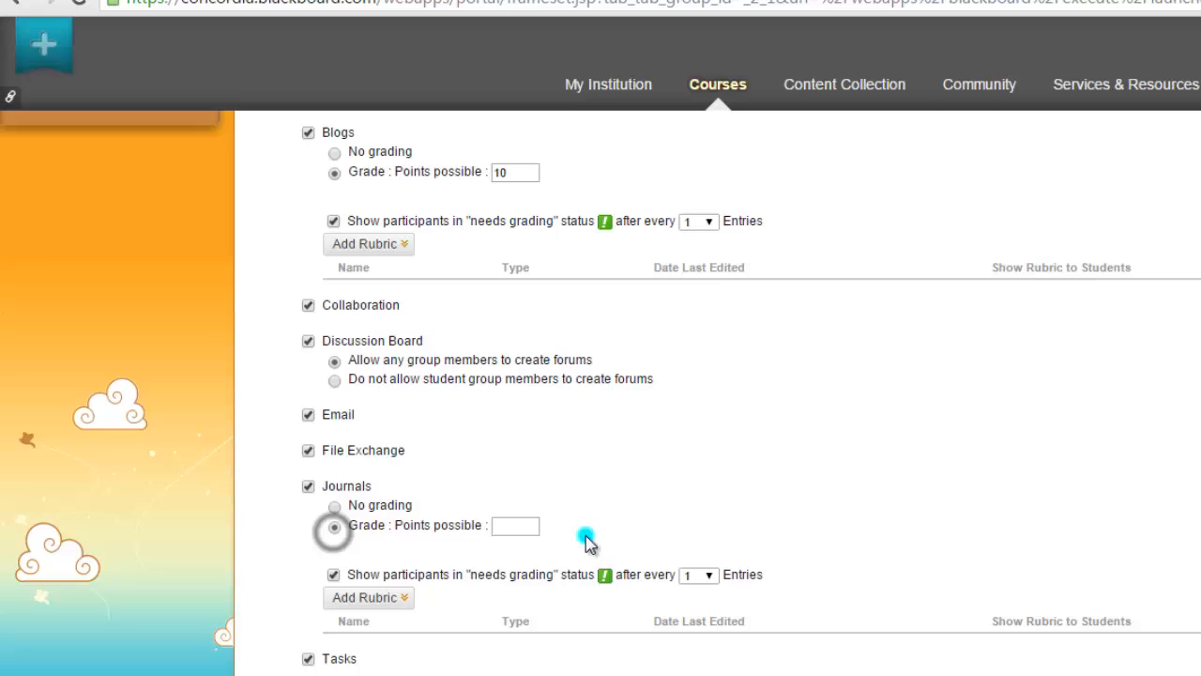
left_click(510, 527)
type("10")
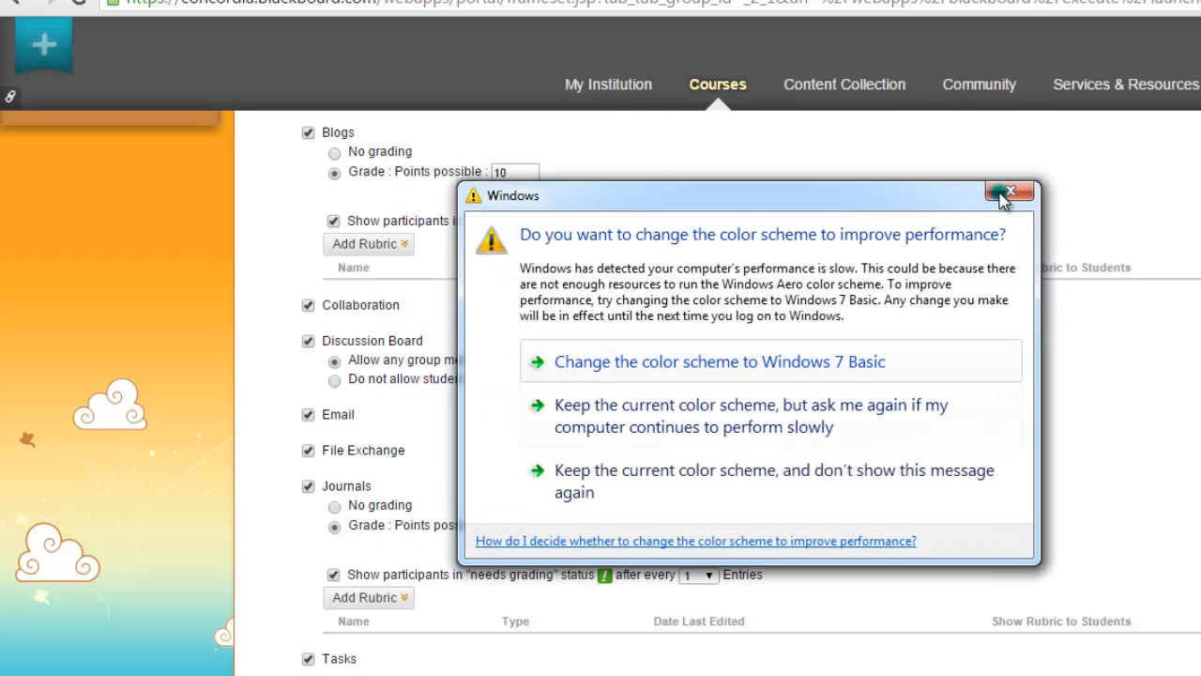
Dismiss the Windows colour-scheme prompt and continue down toward Group Options
left_click(1001, 192)
left_click(870, 445)
scroll(871, 445, "down", 2)
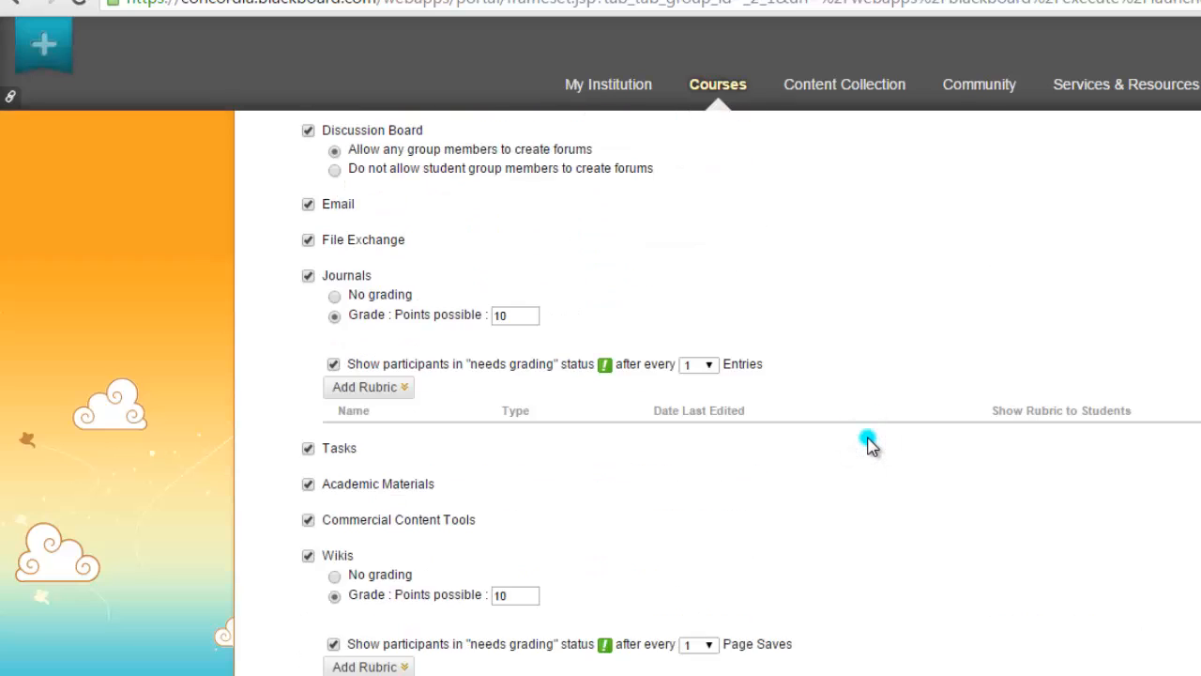
scroll(871, 445, "down", 2)
scroll(870, 445, "down", 1)
scroll(871, 445, "down", 1)
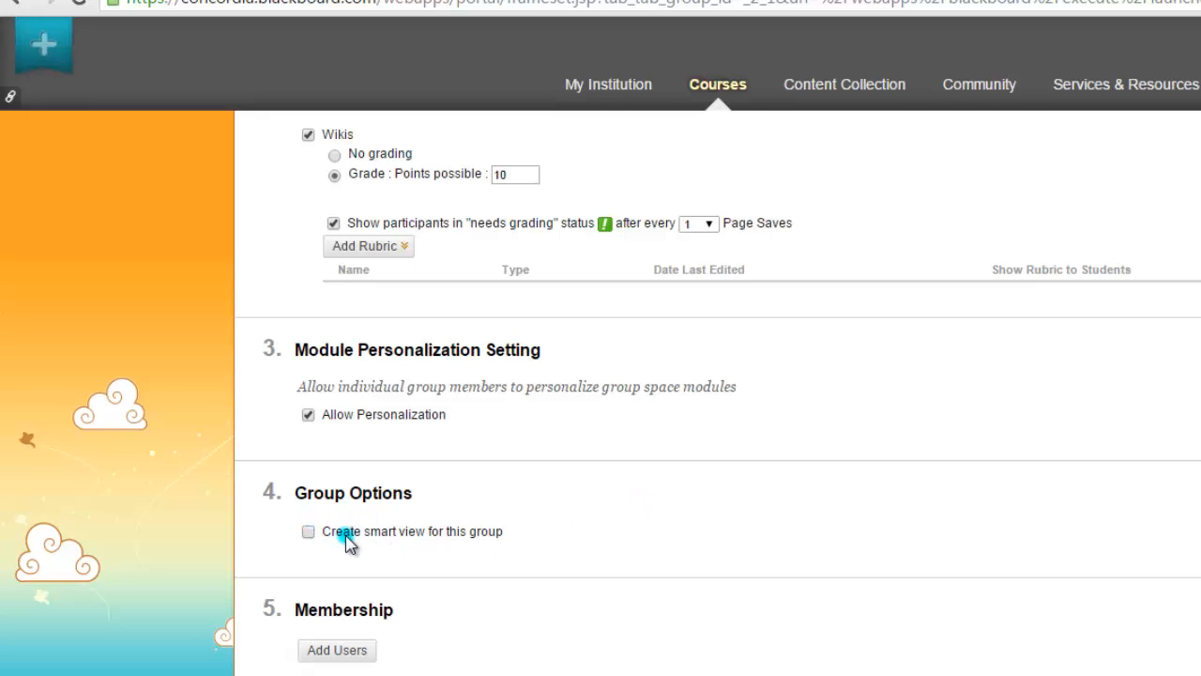
scroll(288, 554, "up", 4)
scroll(241, 536, "up", 4)
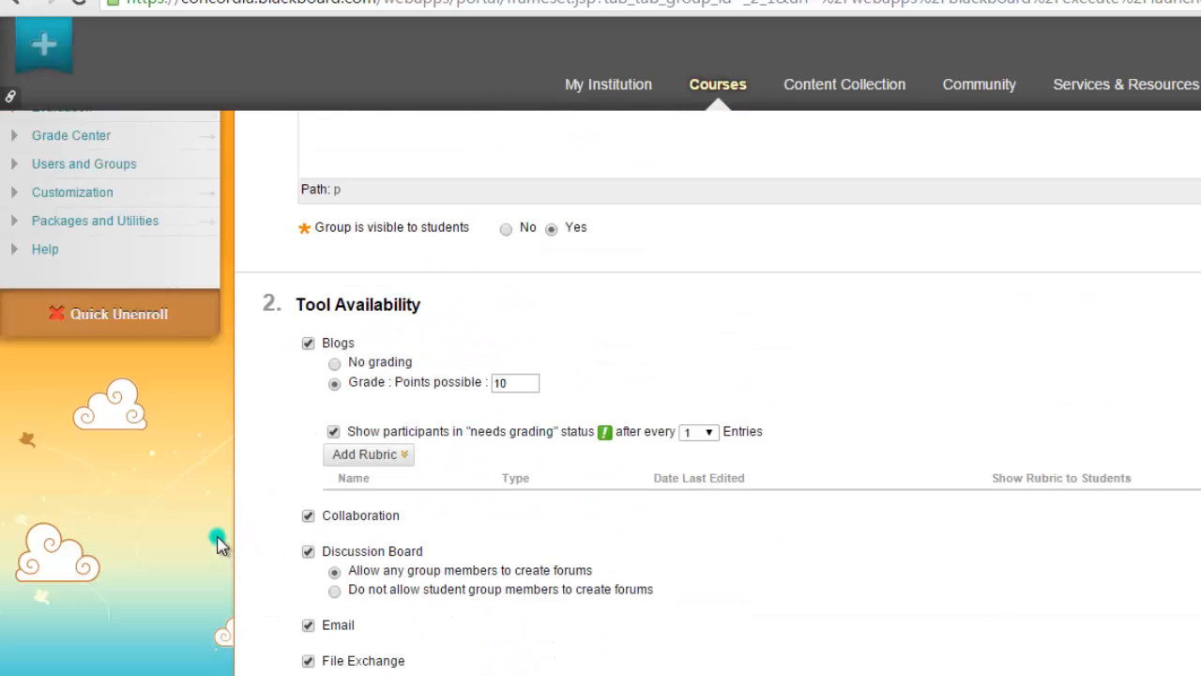
scroll(220, 535, "up", 2)
scroll(215, 550, "up", 3)
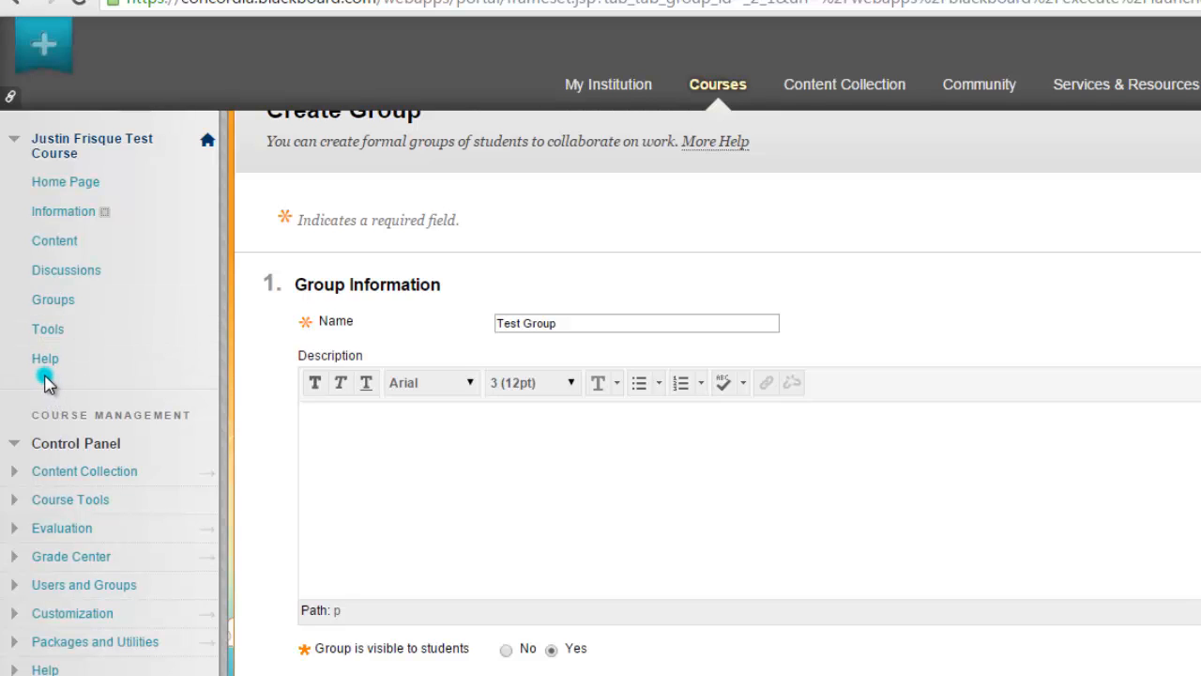
scroll(646, 571, "down", 10)
scroll(651, 576, "down", 3)
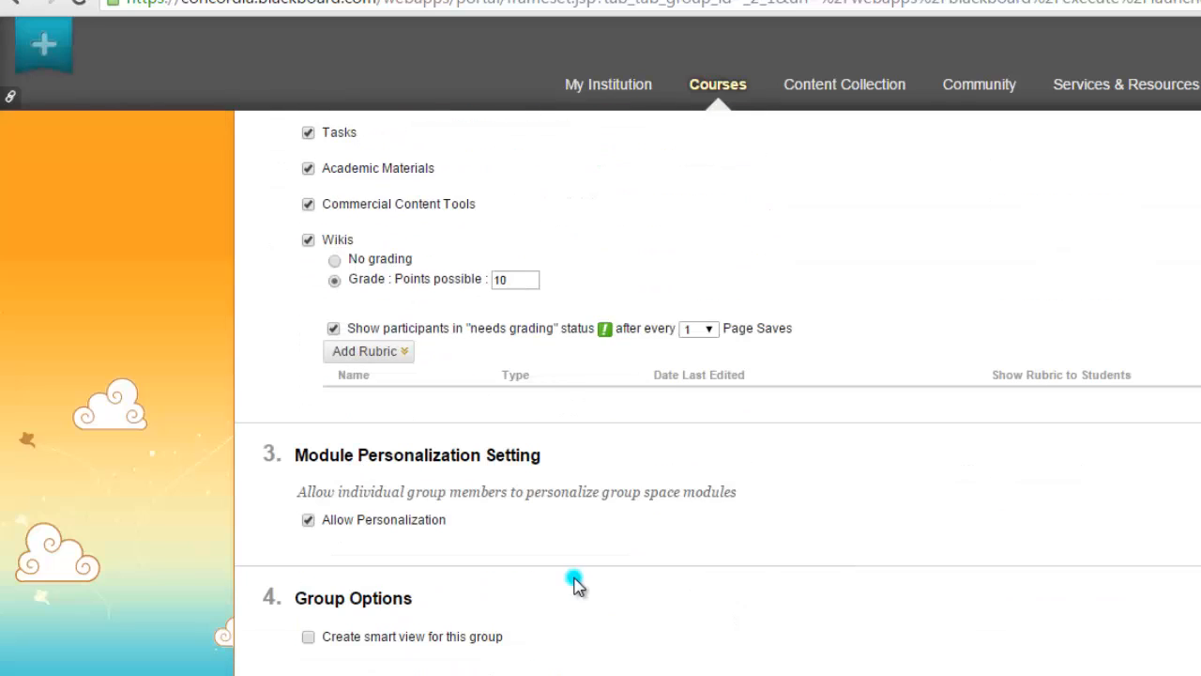
Enable a smart view for the group and bring up the Add Users window under Membership
left_click(308, 637)
scroll(635, 630, "down", 1)
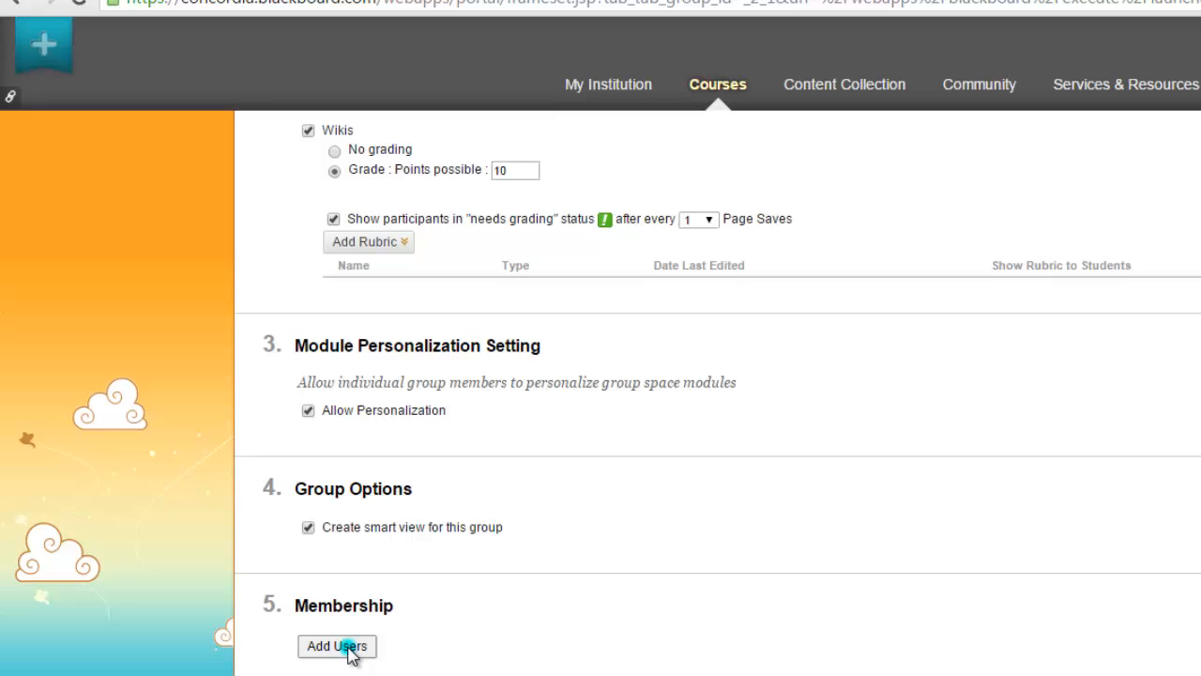
left_click(352, 649)
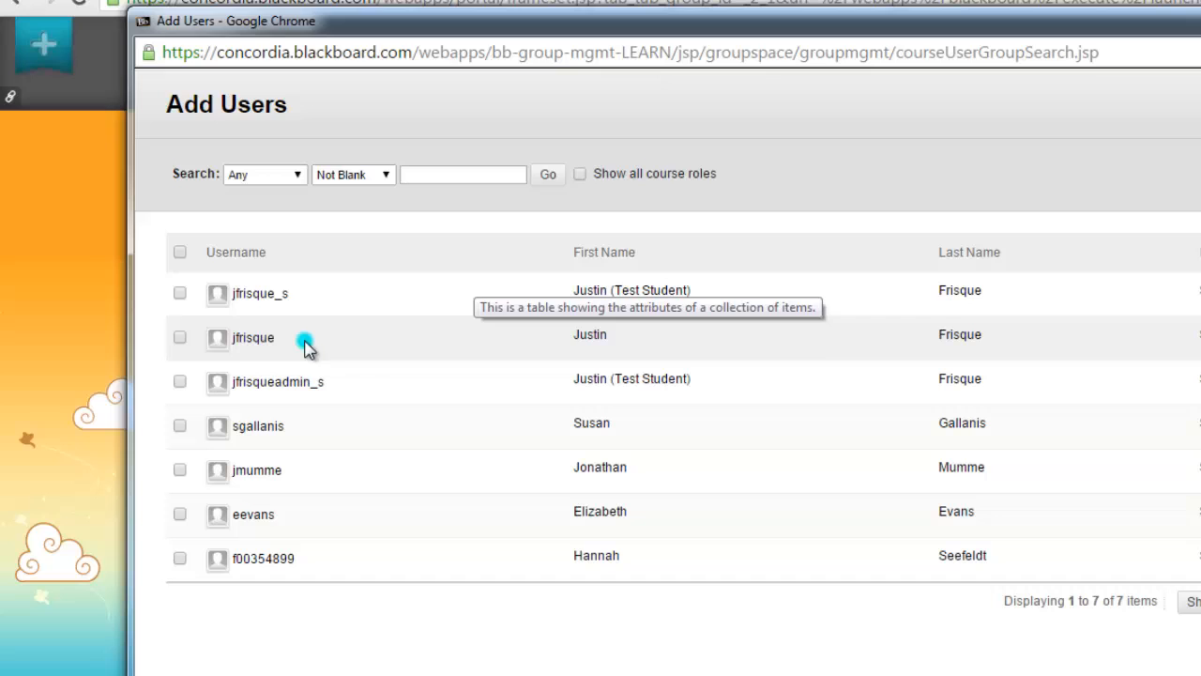
left_click(179, 293)
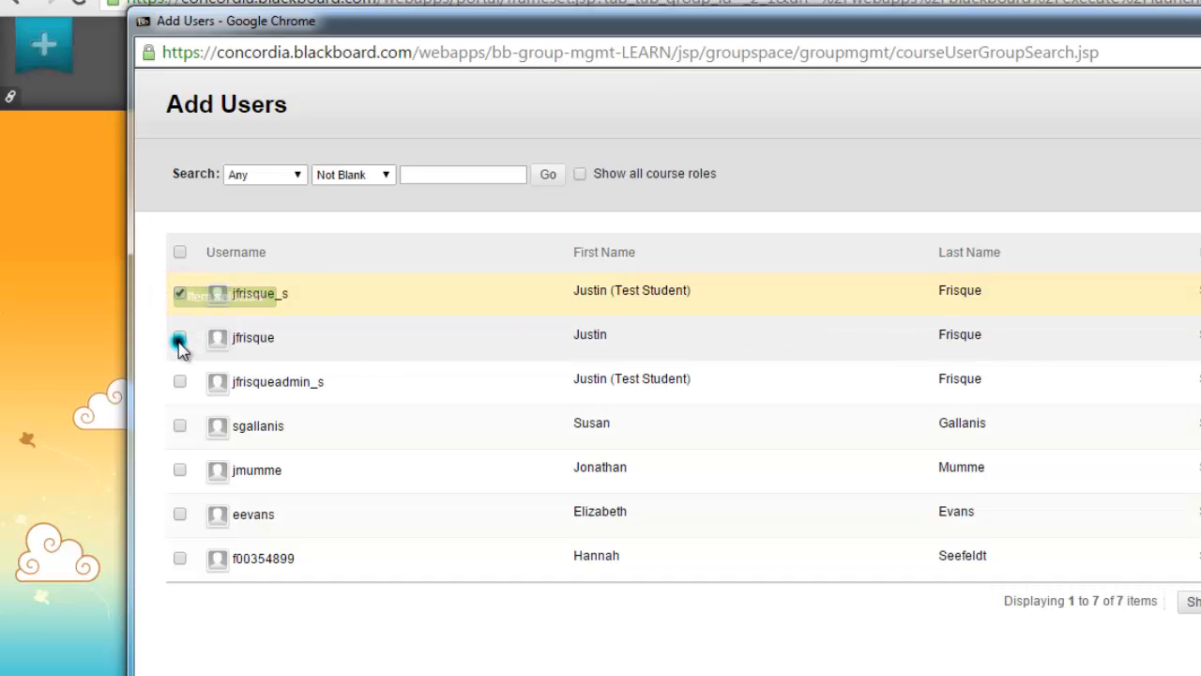
left_click(179, 338)
left_click(181, 384)
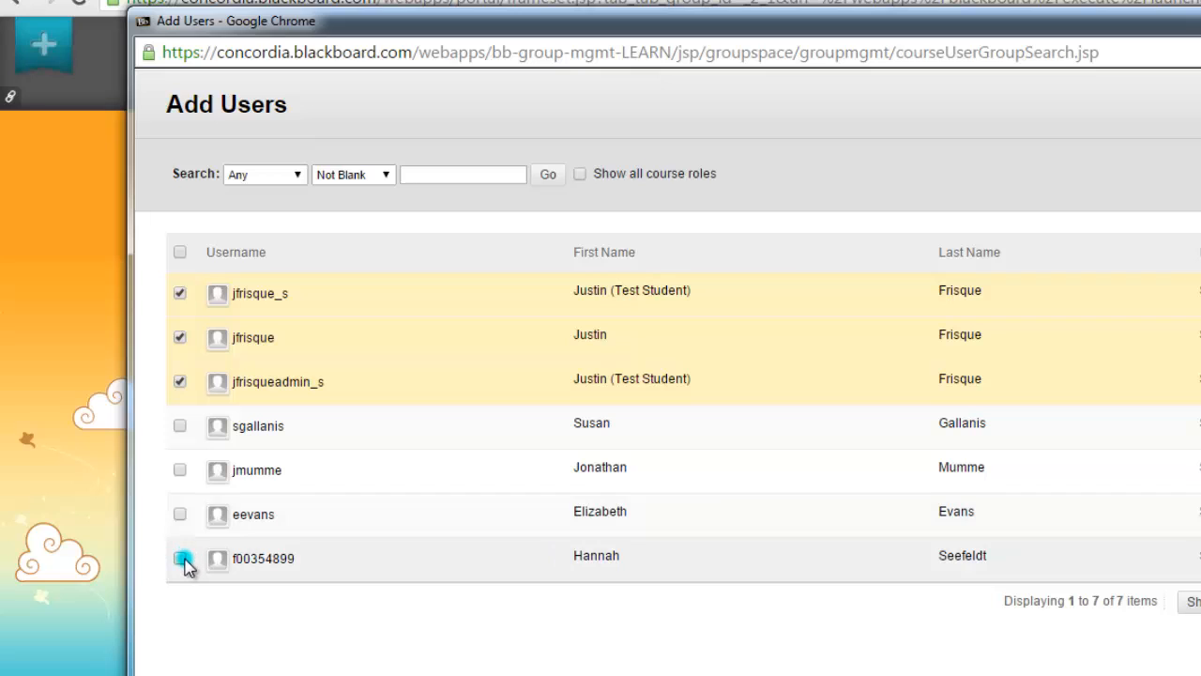
left_click(180, 513)
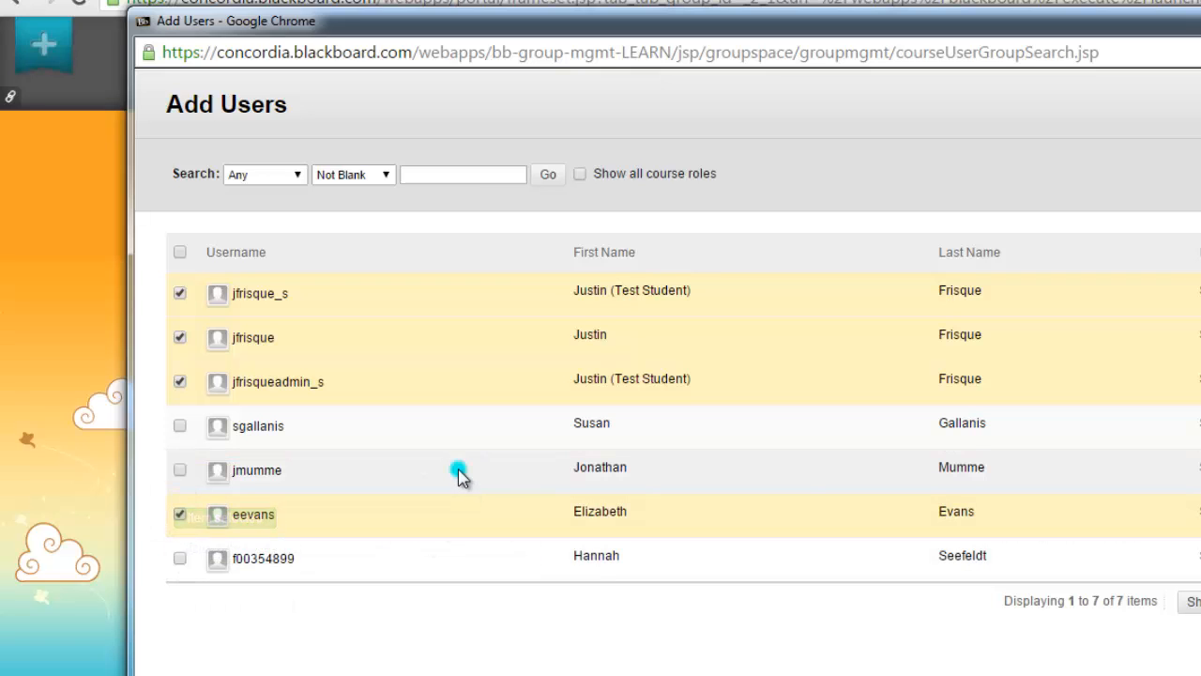
scroll(1117, 573, "down", 1)
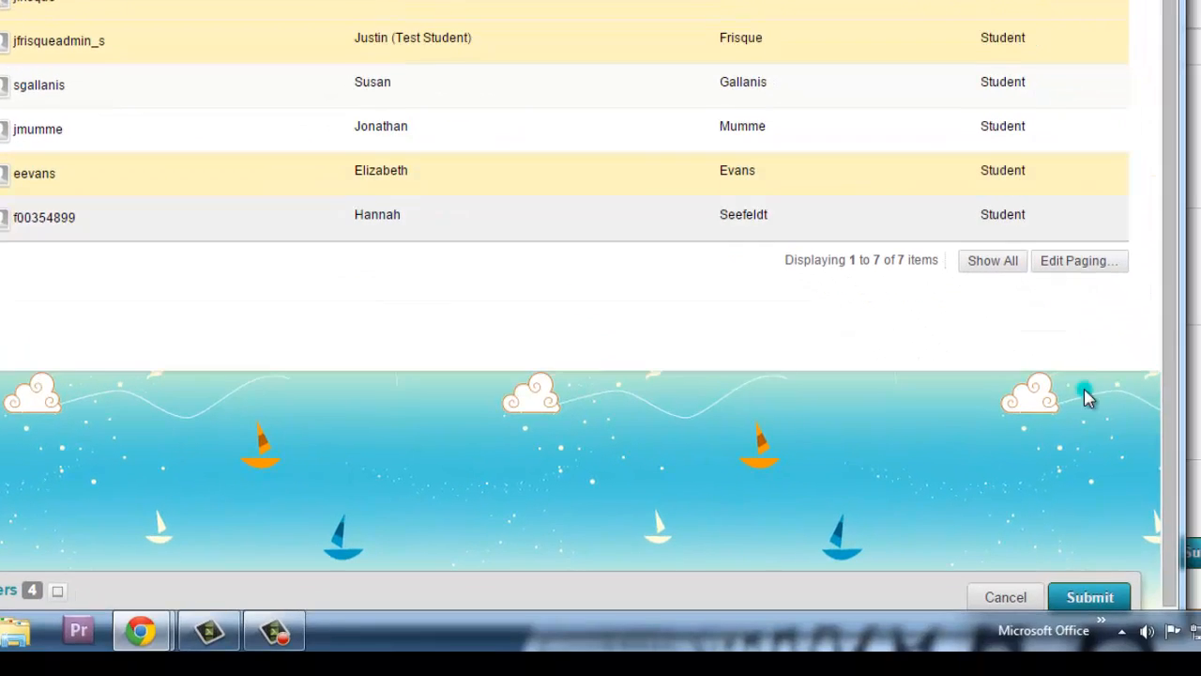
left_click(1088, 594)
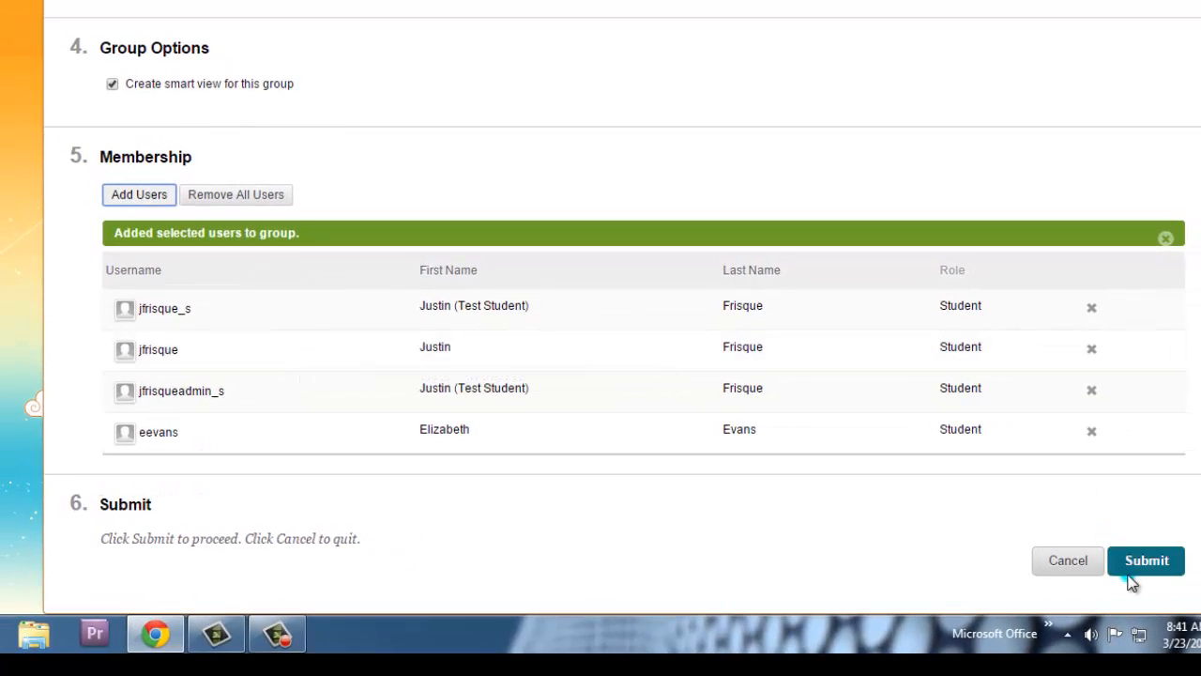
Submit the form so Test Group is created with its four members
left_click(1154, 559)
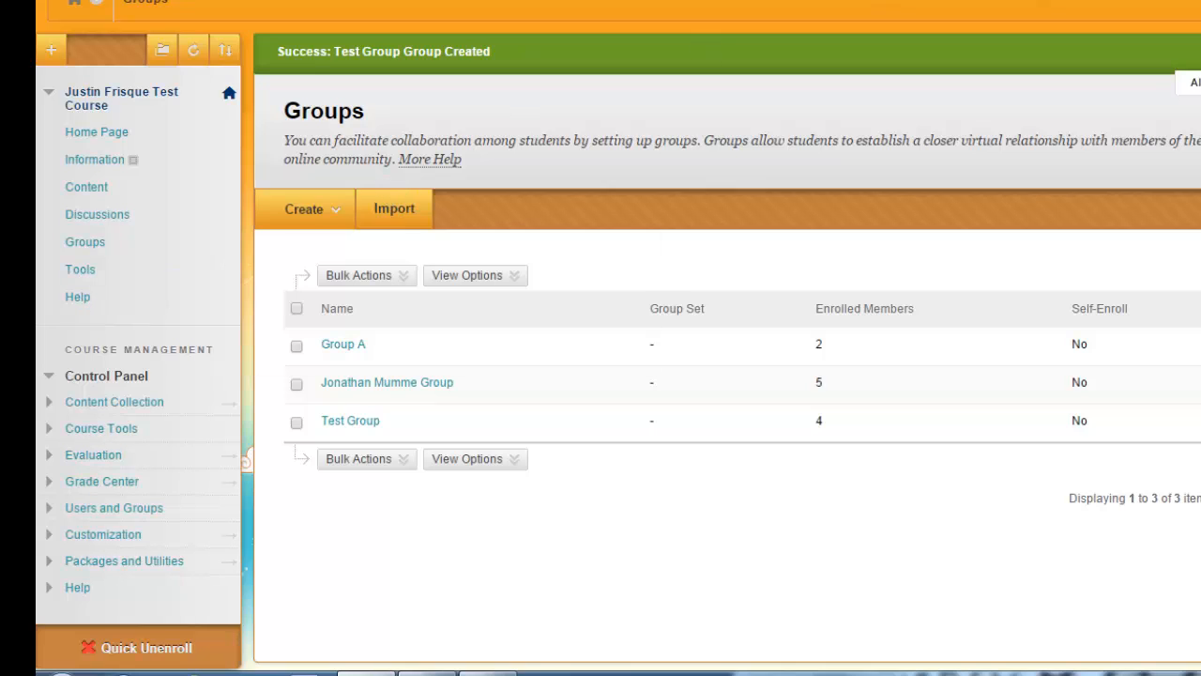
Log out of the instructor account and log in as the student test account
left_click(1184, 63)
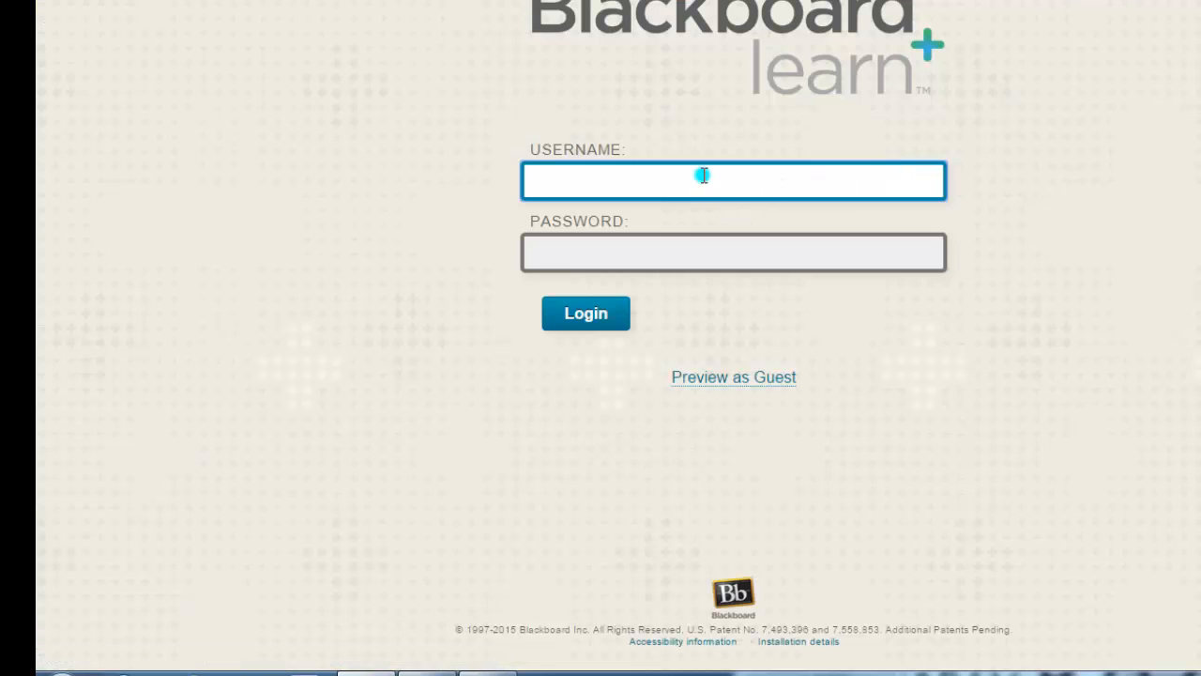
type("jfrisq")
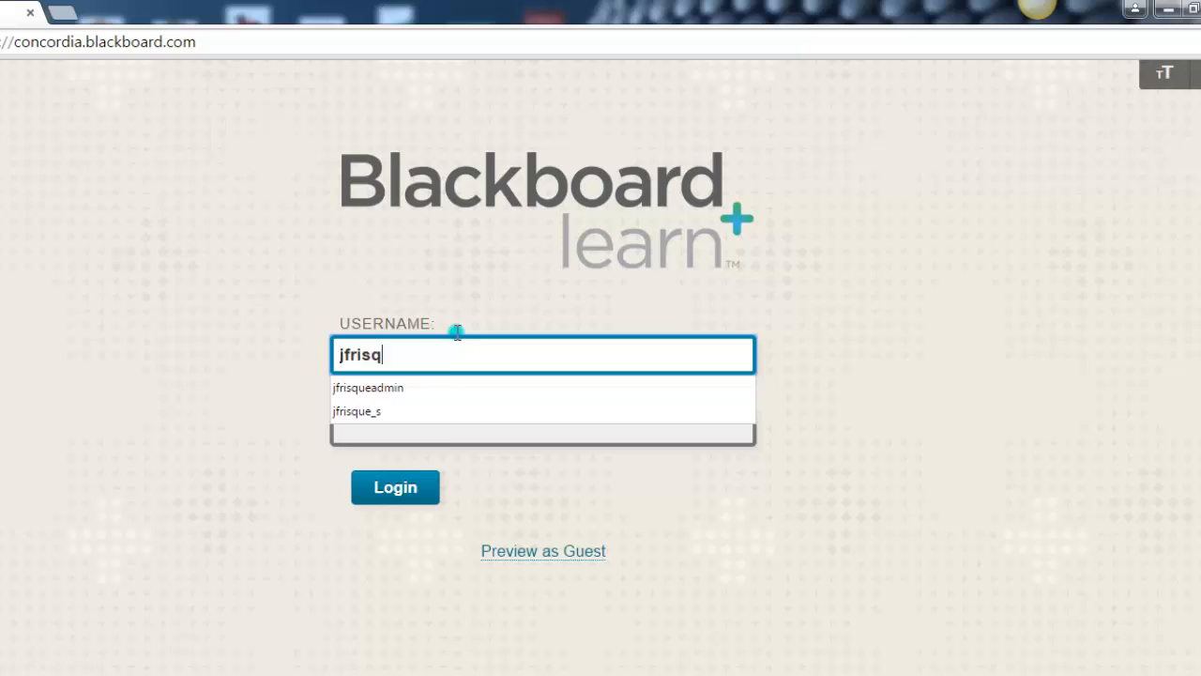
left_click(422, 409)
left_click(429, 422)
type("••")
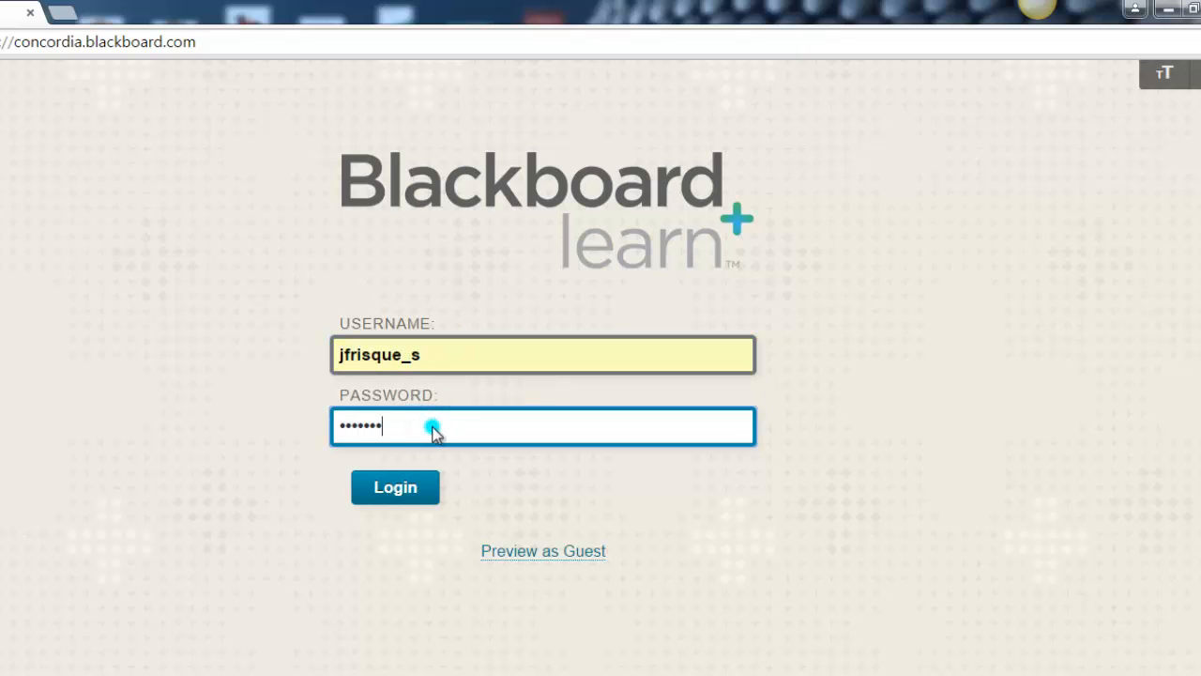
key("Return")
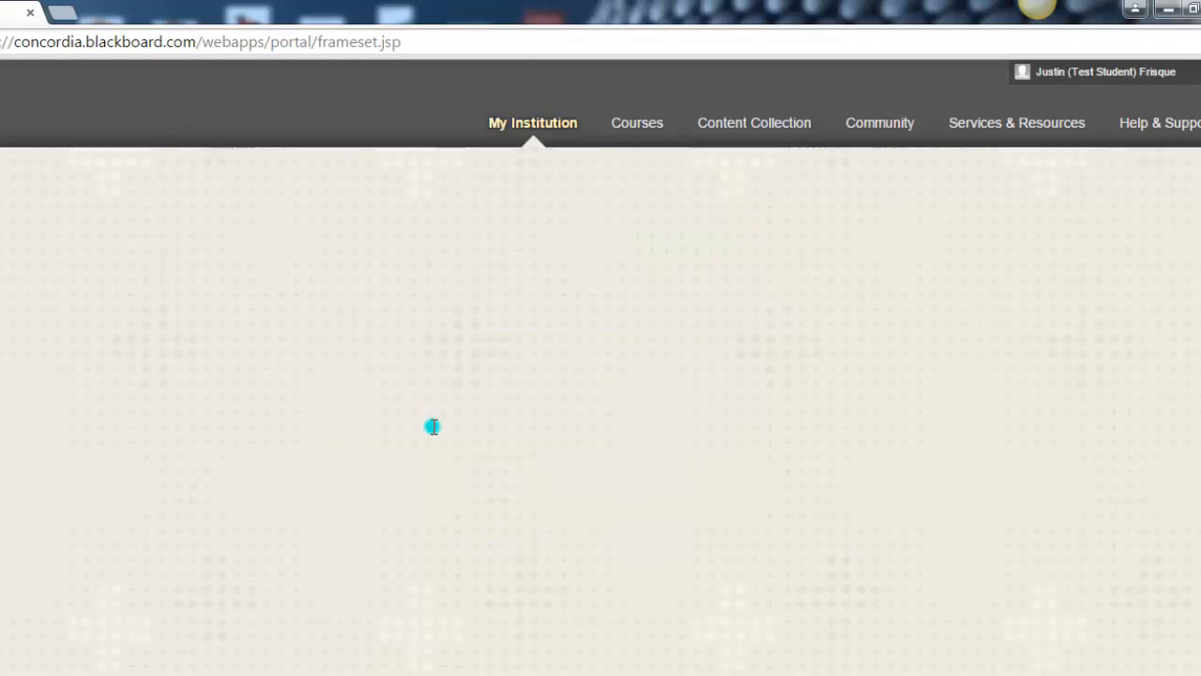
left_click(1127, 188)
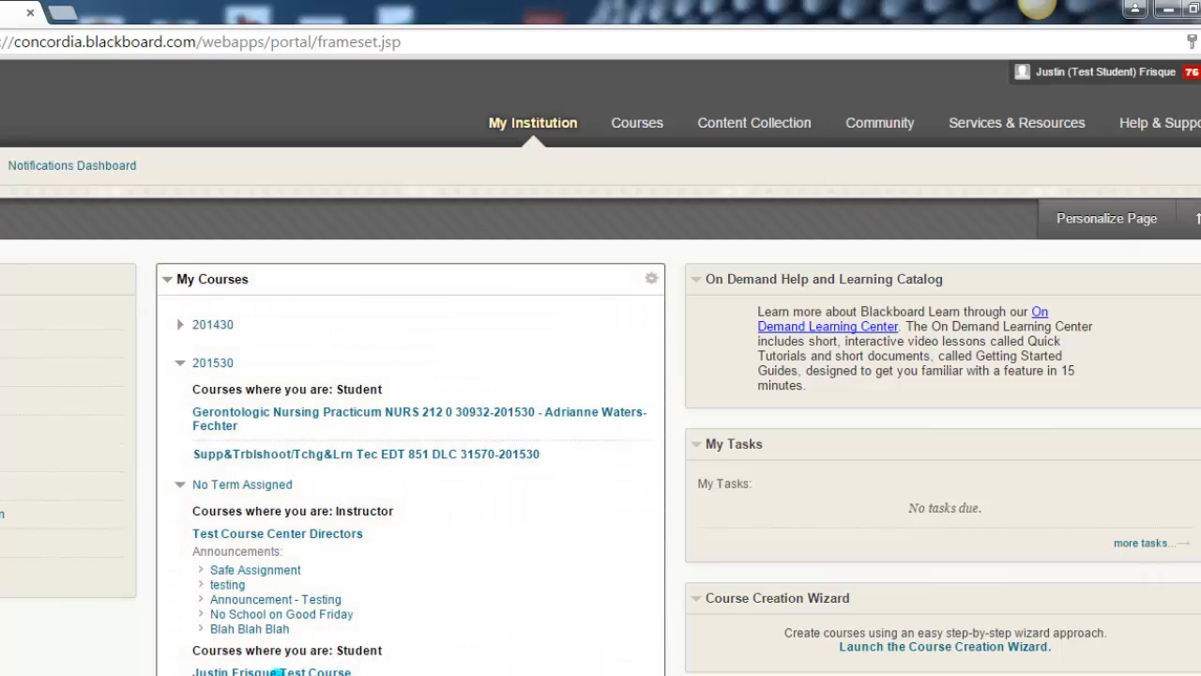
As the student, enter the test course and view Test Group's Collaboration Sessions
left_click(278, 672)
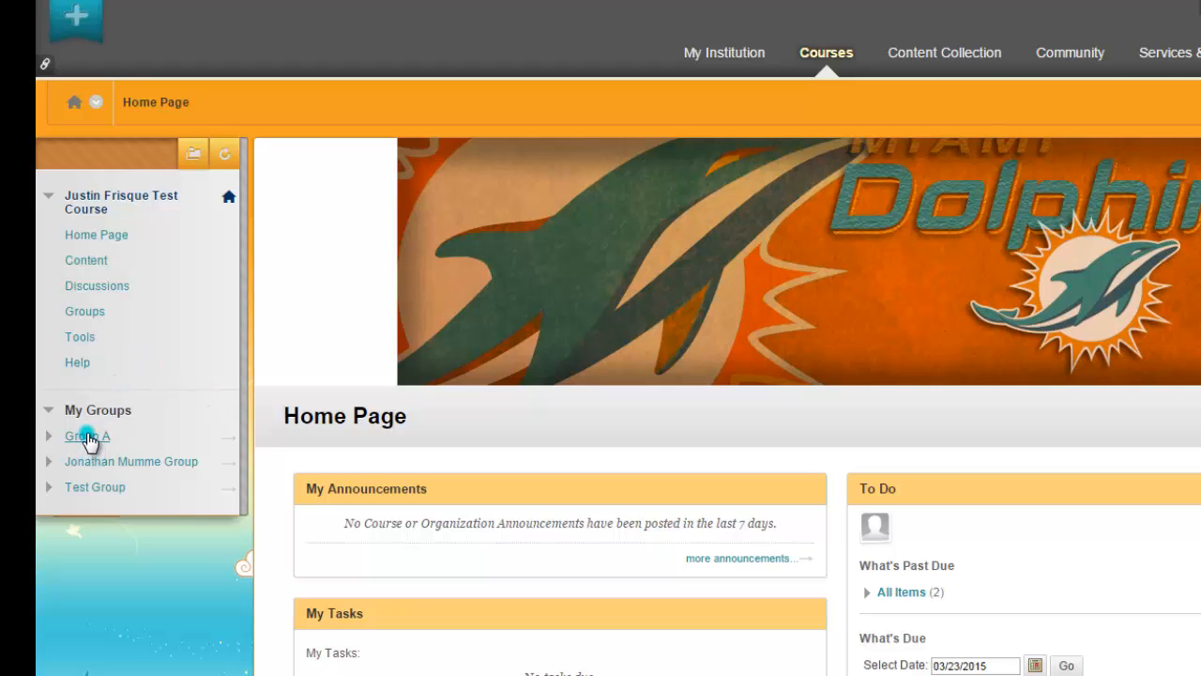
left_click(86, 434)
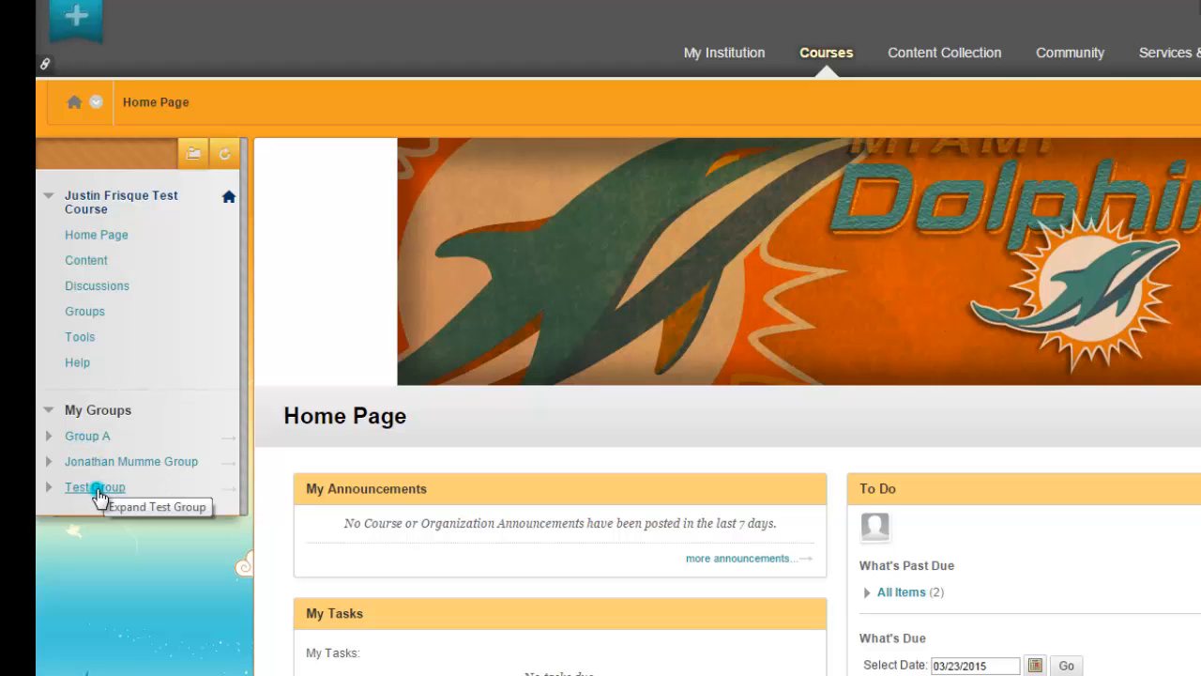
left_click(97, 488)
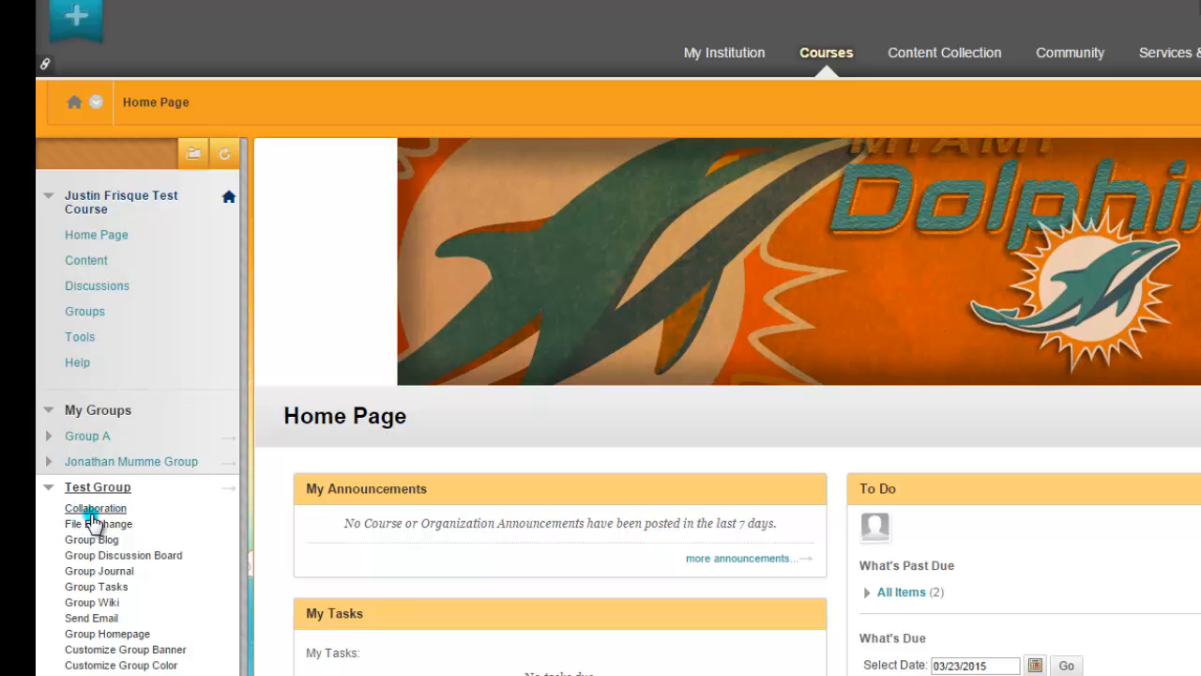
left_click(93, 510)
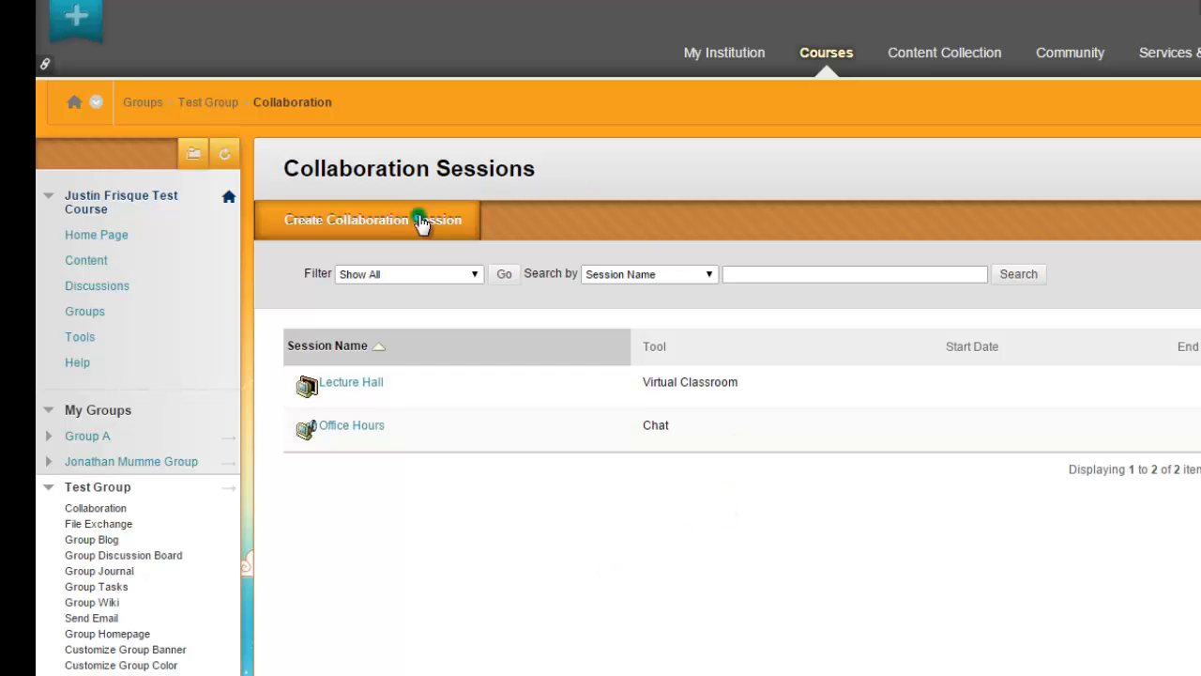
View the group's File Exchange, then reach Test Group's home page via the Groups list
left_click(97, 524)
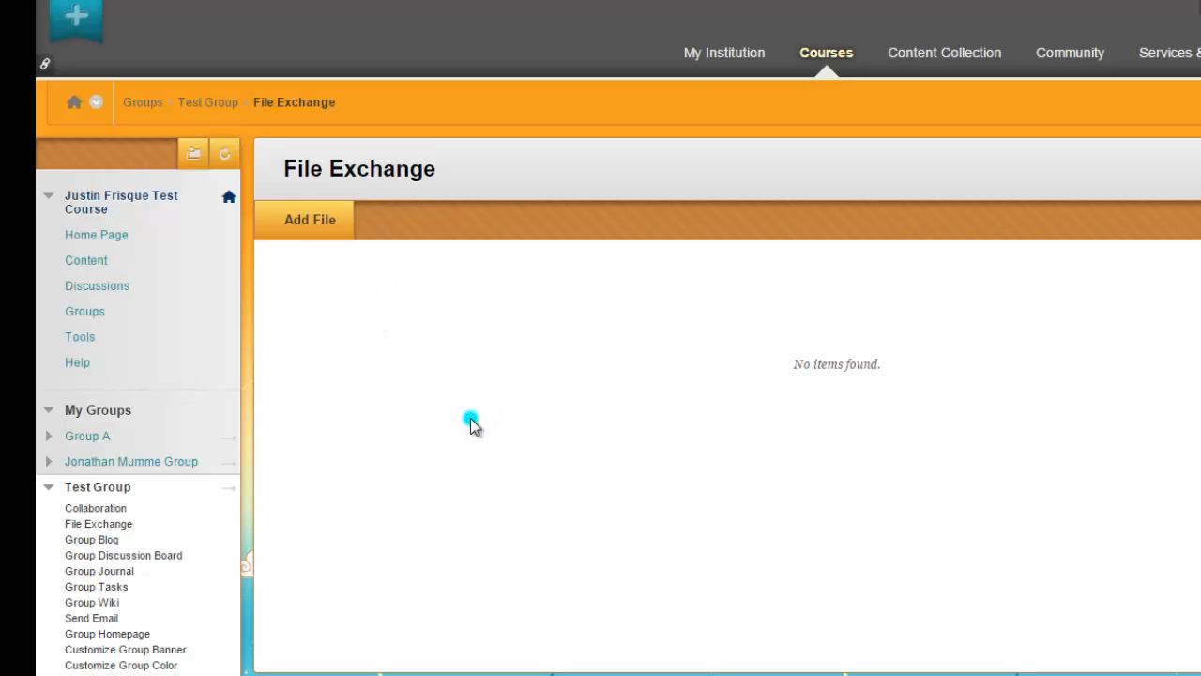
left_click(81, 313)
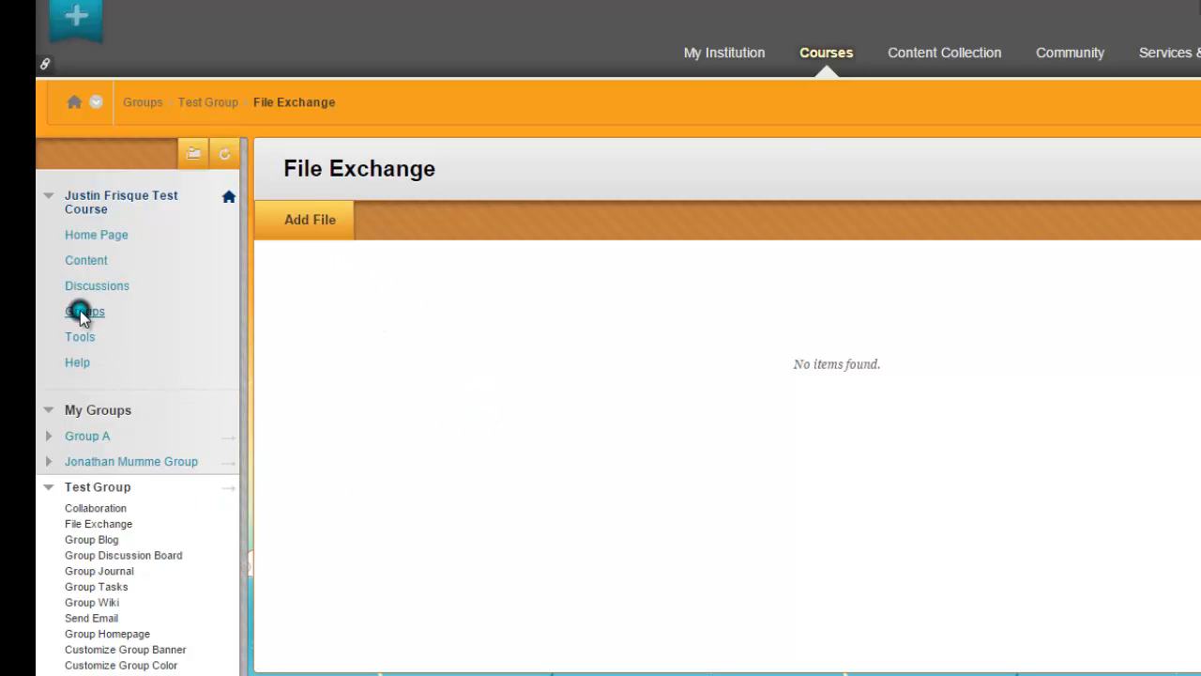
left_click(331, 451)
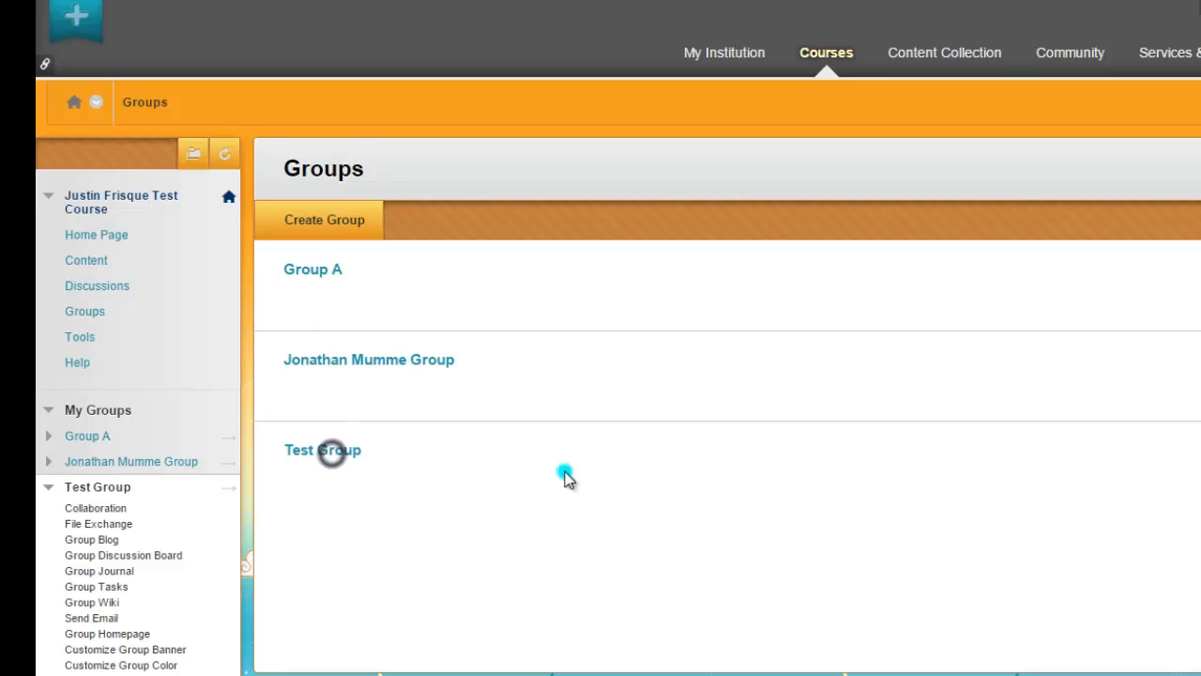